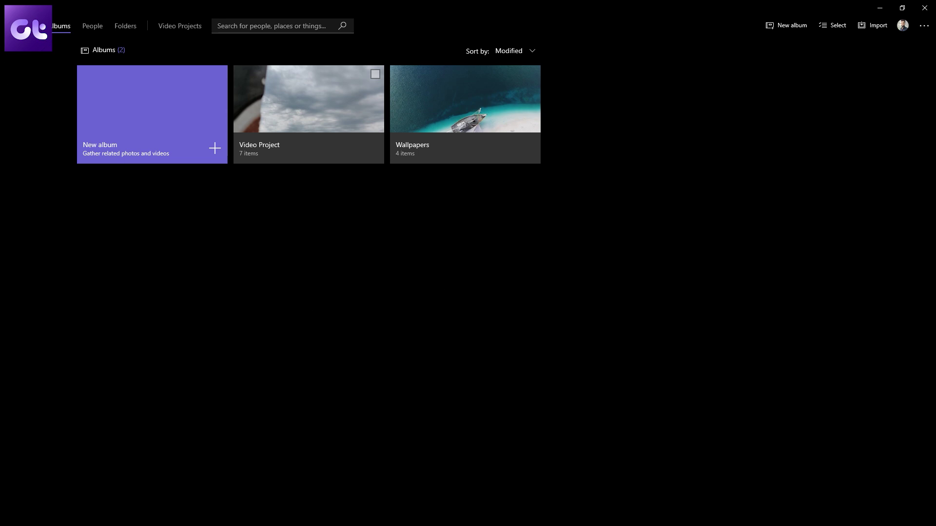
Start a blank new video project from the Collection view
left_click(27, 25)
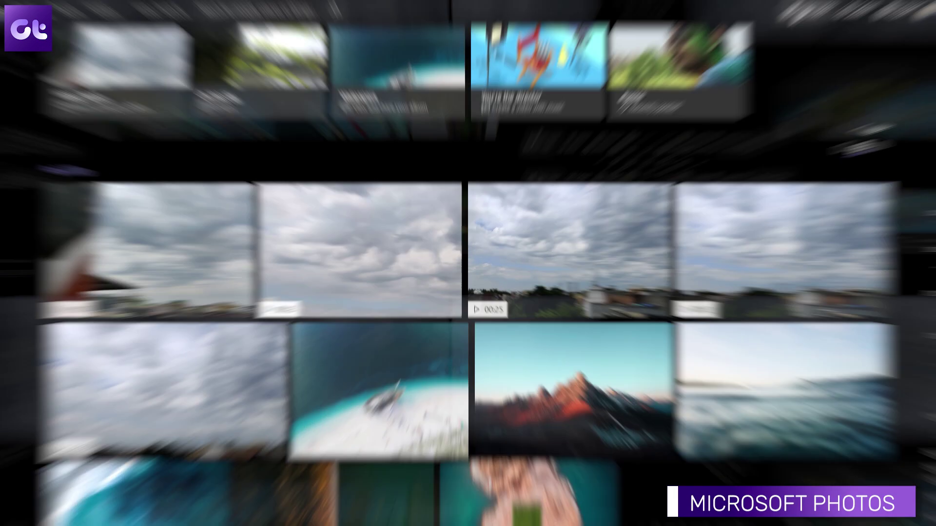
left_click(780, 27)
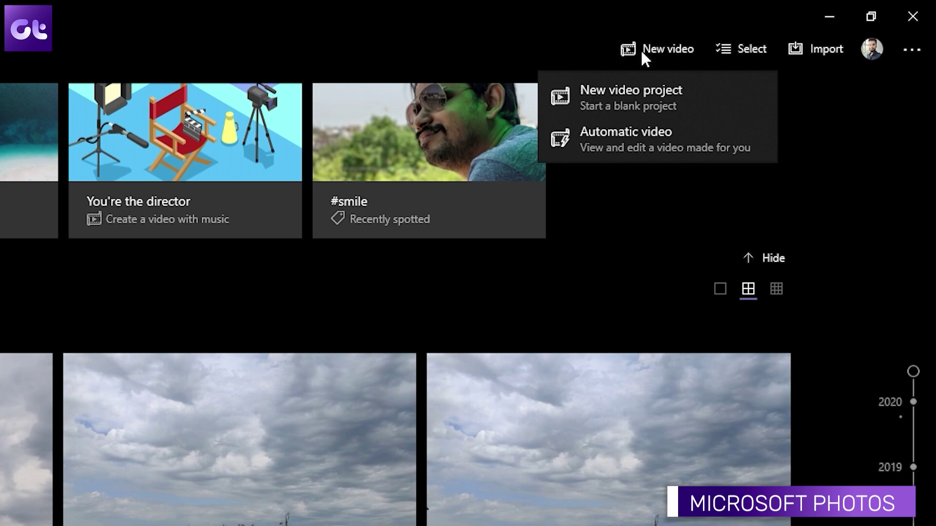
left_click(612, 97)
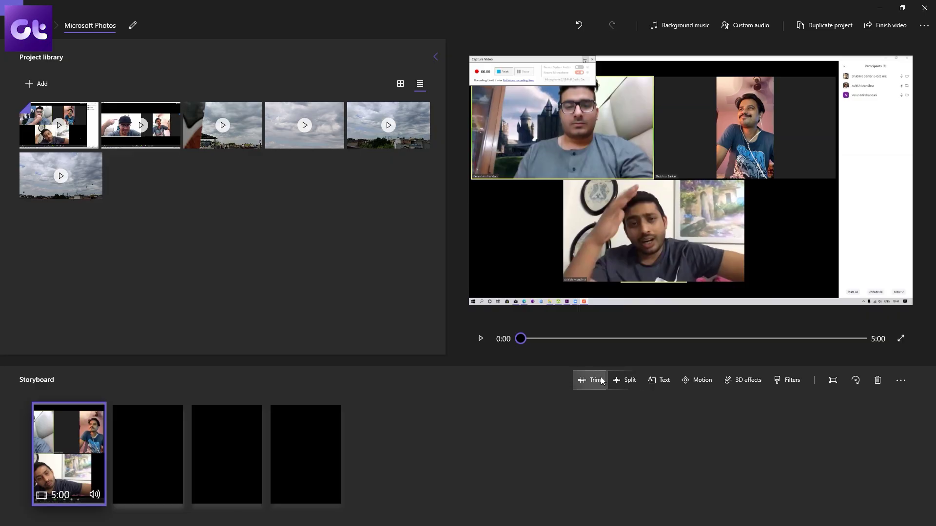
Trim the start of the video-call clip to about 0:50 and add a sky clip to the storyboard
left_click(591, 380)
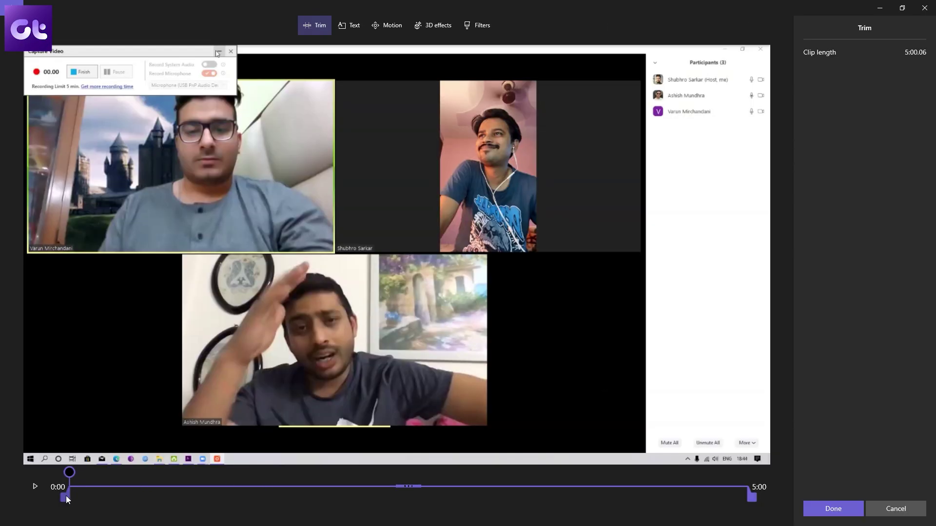
left_click_drag(98, 496, 179, 495)
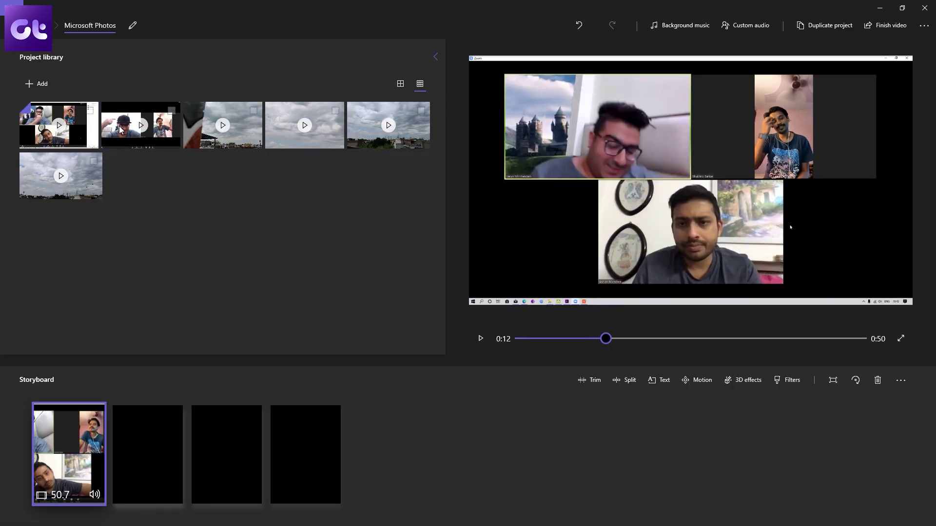
left_click_drag(120, 129, 159, 467)
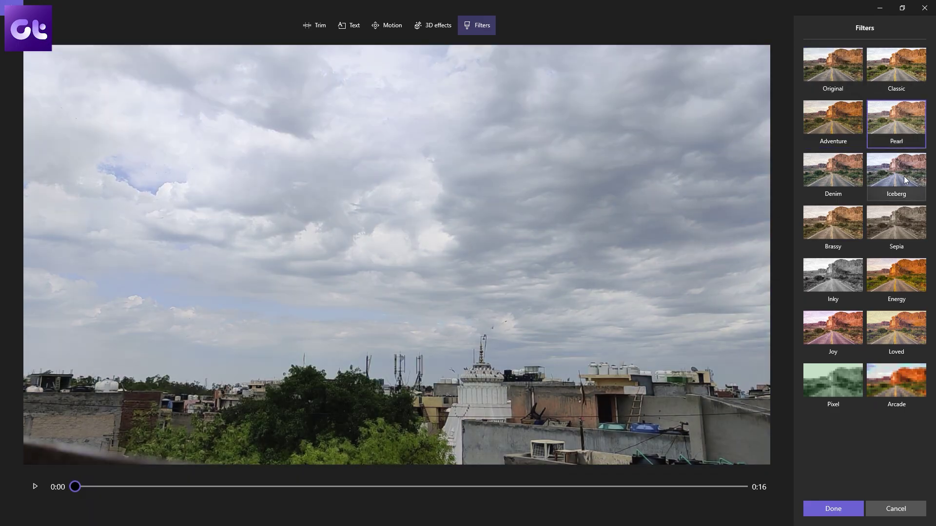
Try the Iceberg, Energy, Inky and Brassy filters on the cloud clip
left_click(903, 176)
left_click(897, 279)
left_click(833, 273)
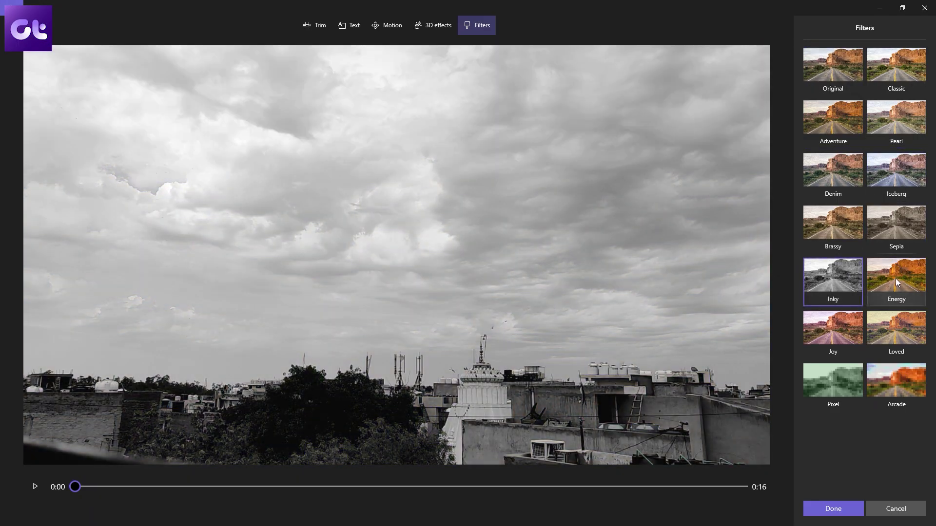
left_click(861, 252)
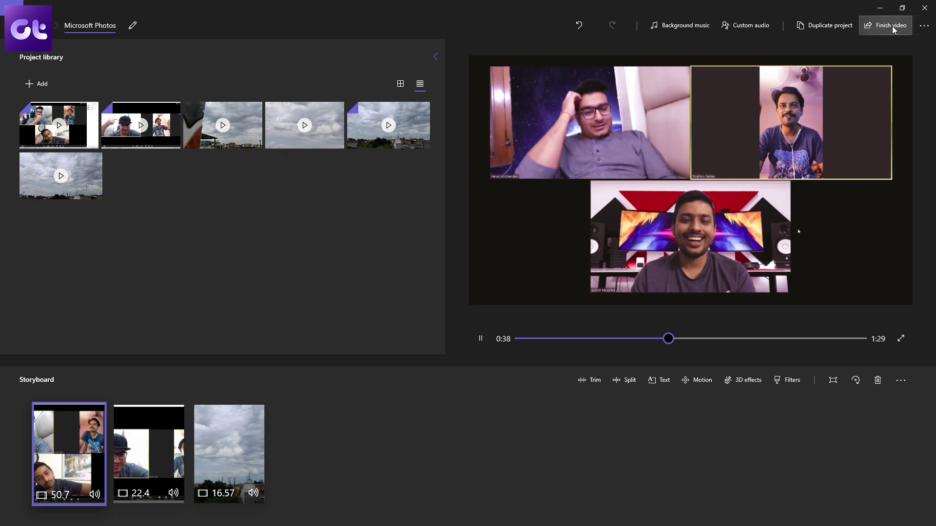
Finish the video at High 1080p quality and reveal More options
left_click(889, 31)
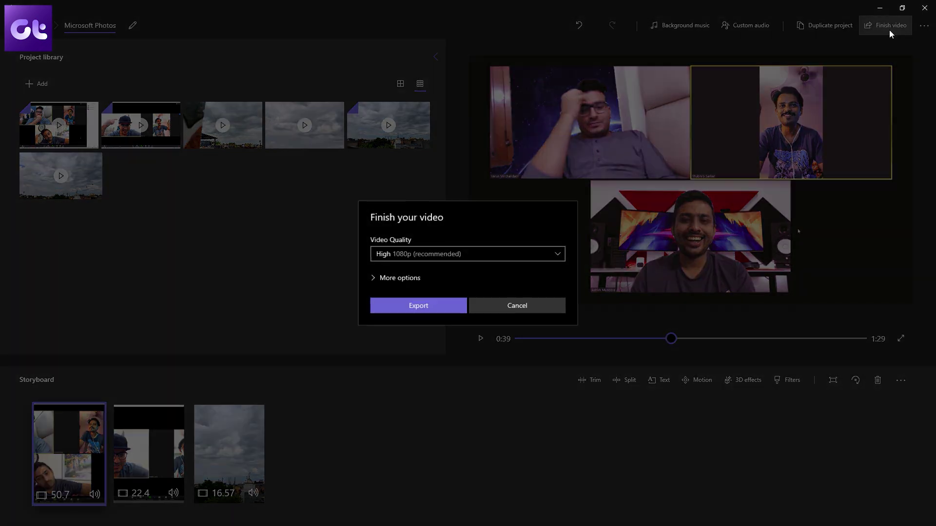
left_click(491, 258)
left_click(491, 260)
left_click(400, 279)
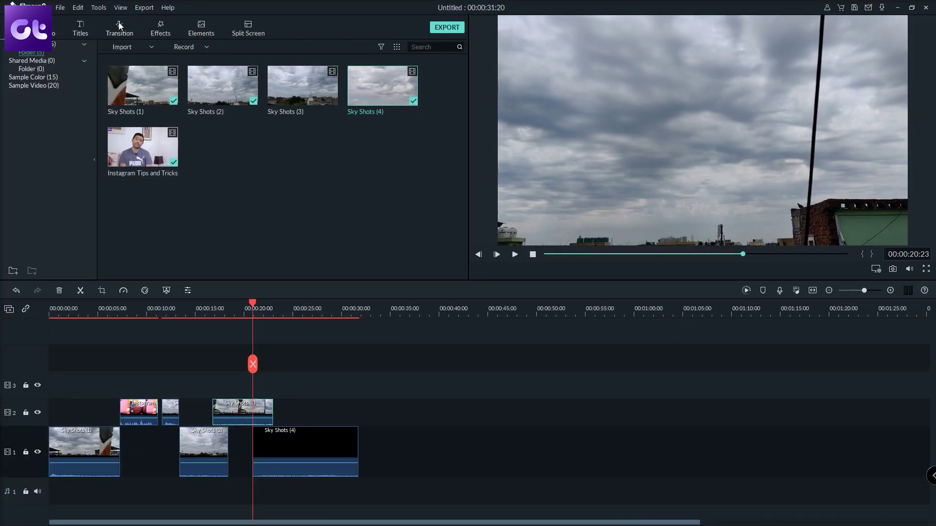
Open Filmora's Transitions library and scroll through thumbnails like Linear 30 and Kaleidoscope
left_click(119, 22)
mouse_move(212, 157)
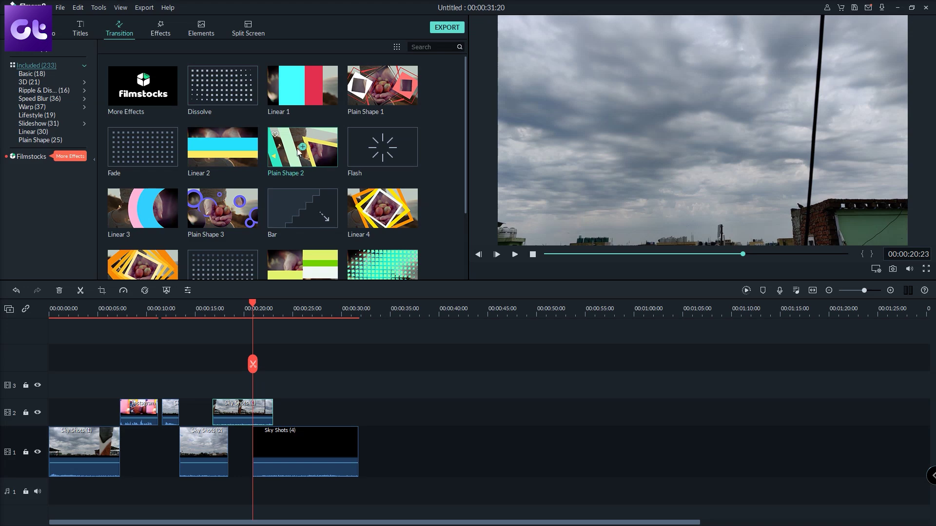
scroll(232, 204, "down", 15)
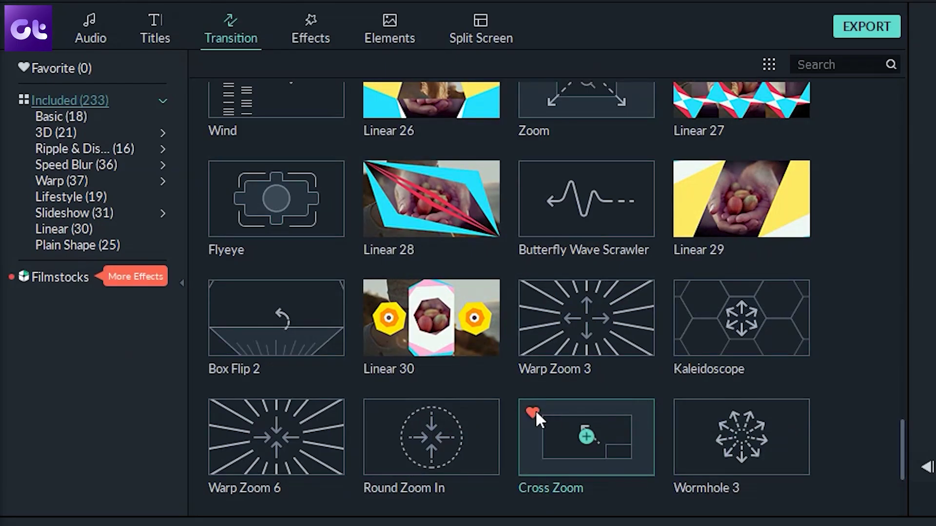
mouse_move(306, 346)
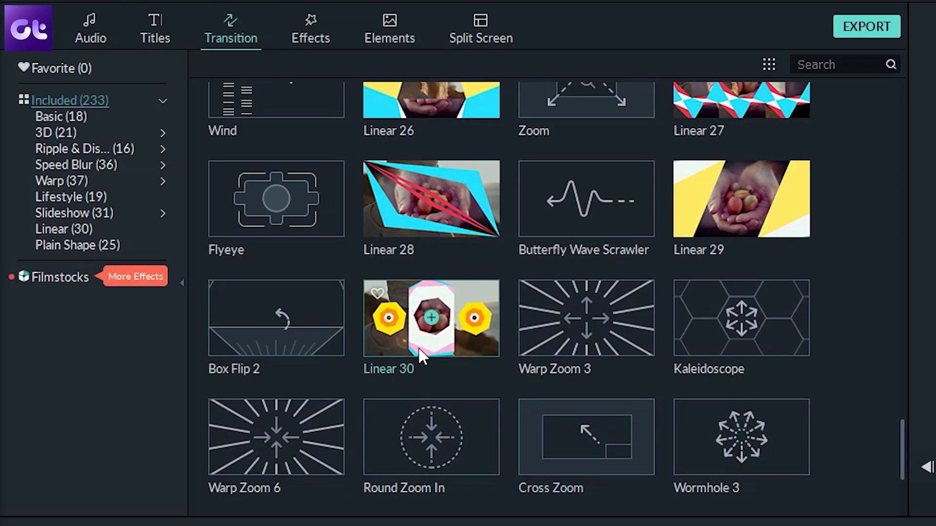
scroll(420, 355, "up", 5)
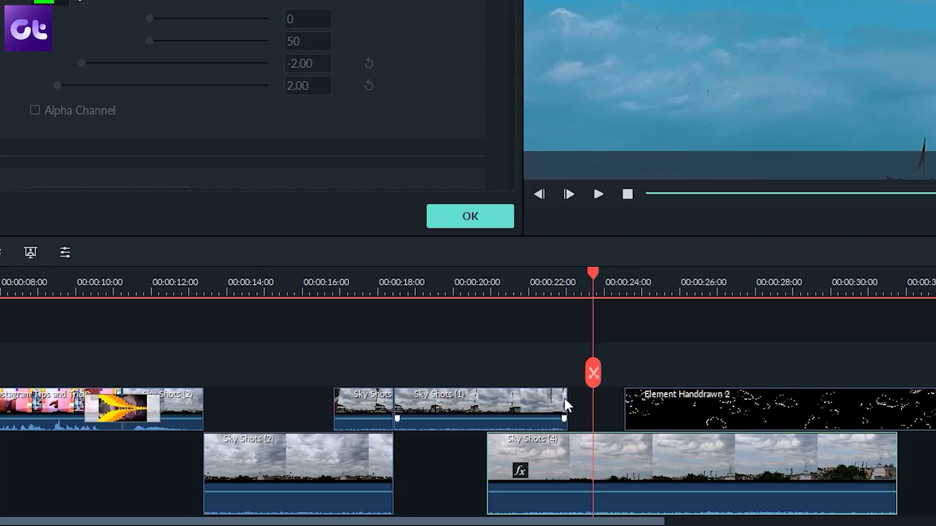
Move Sky Shots (1) earlier, view the third clip's properties, and set Cool Film alpha to 0
left_click_drag(482, 397, 443, 403)
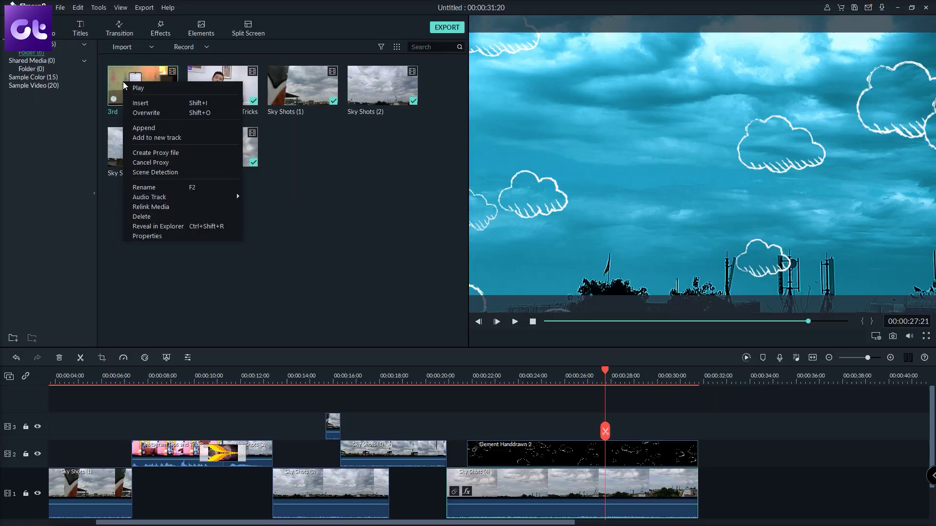
left_click(173, 237)
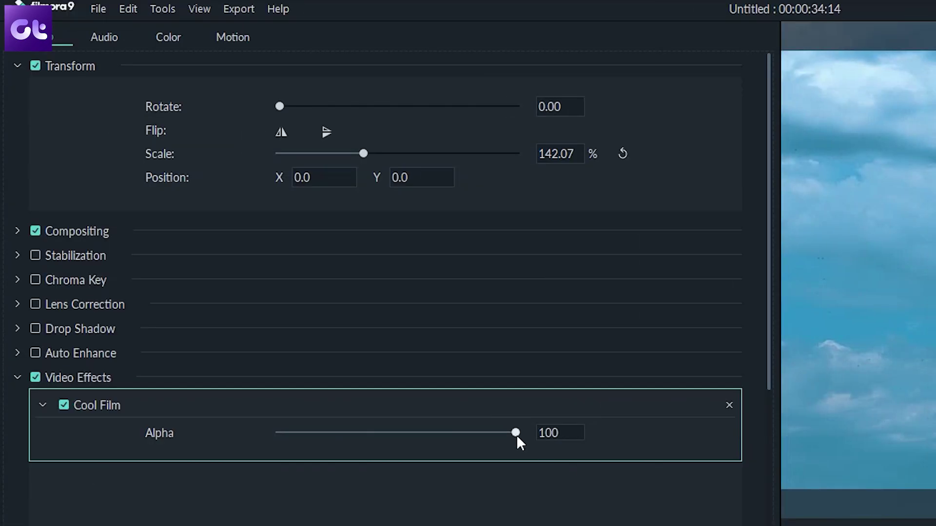
left_click_drag(516, 433, 518, 459)
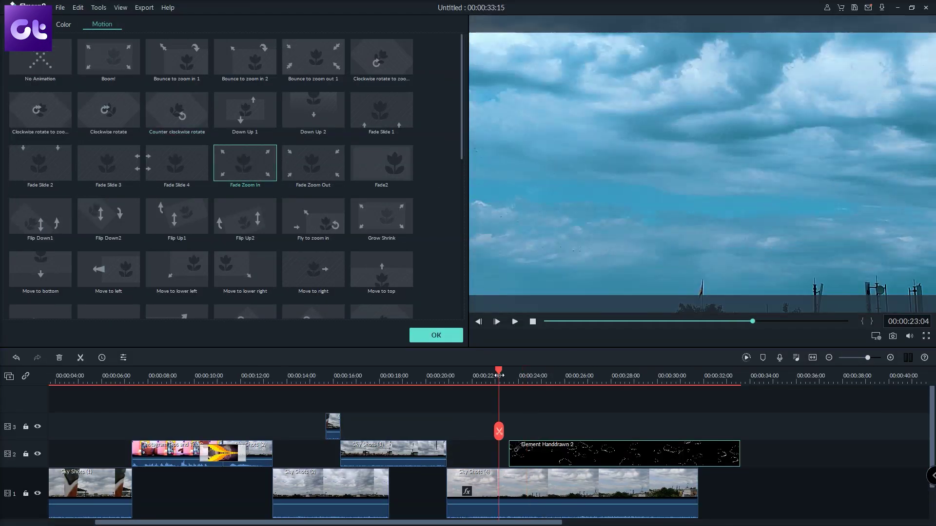
Preview the edit, then move Element Handdrawn 2 earlier on track 2
key("space")
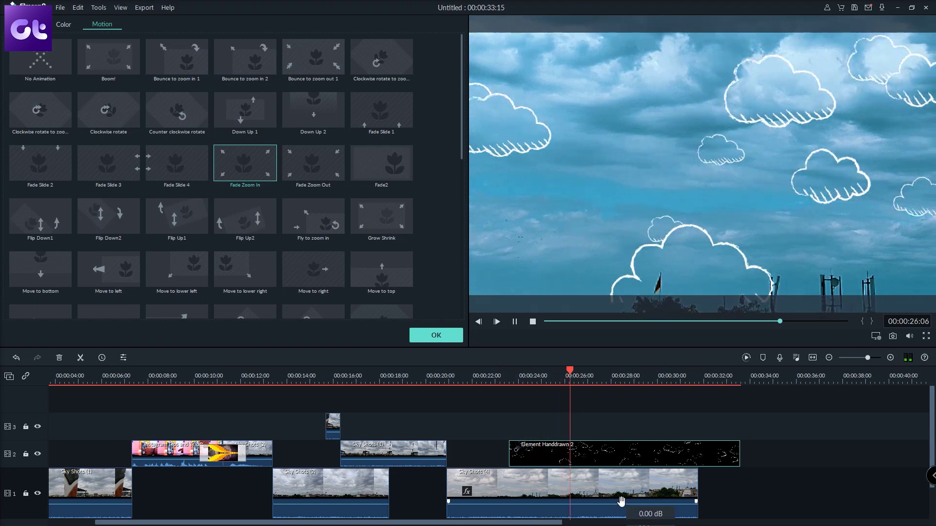
key("space")
left_click_drag(643, 462, 602, 463)
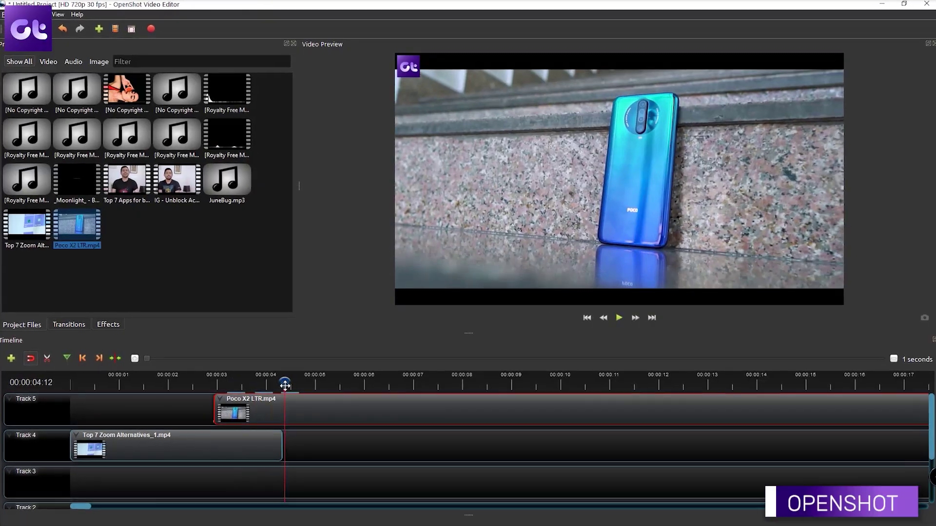
Scrub the OpenShot preview forward to 00:00:06:15
left_click_drag(284, 385, 436, 386)
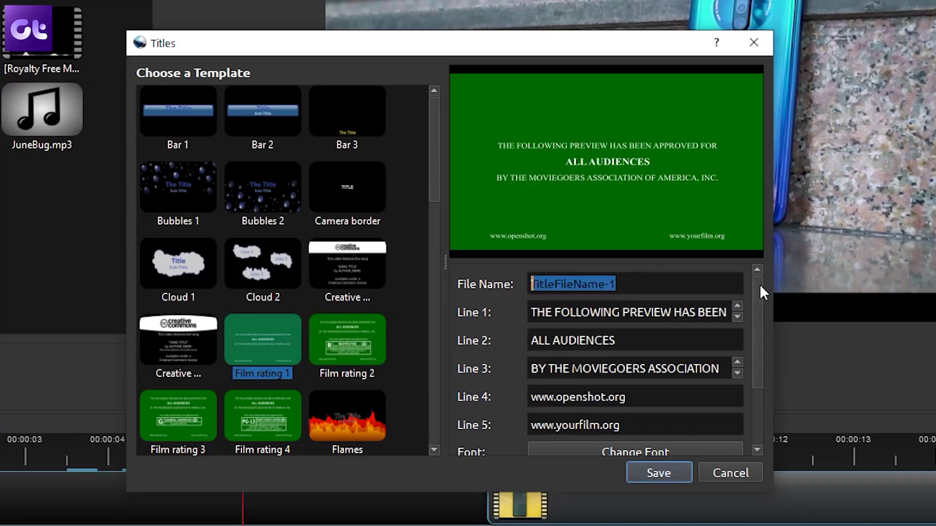
Save the Film rating title as TitleFileName-1, preview it, and import the JuneBug audio file
left_click_drag(758, 291, 760, 339)
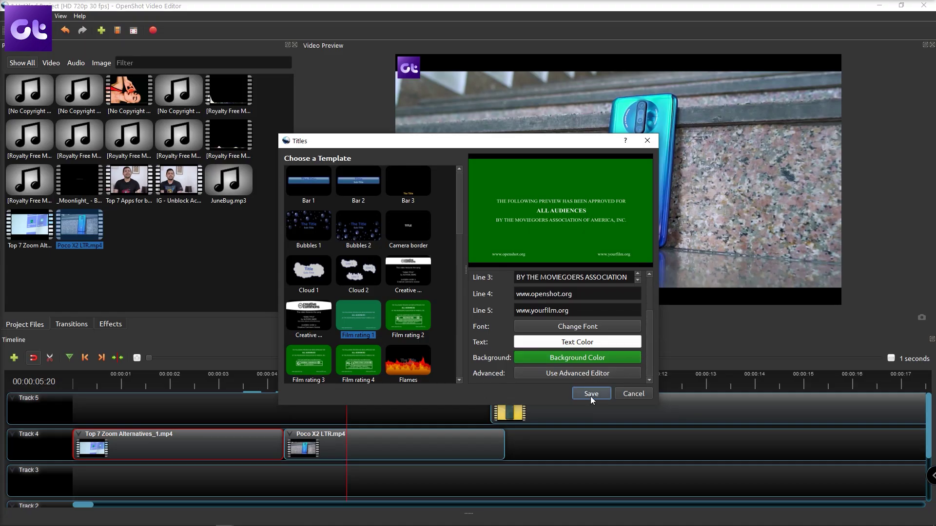
left_click(591, 394)
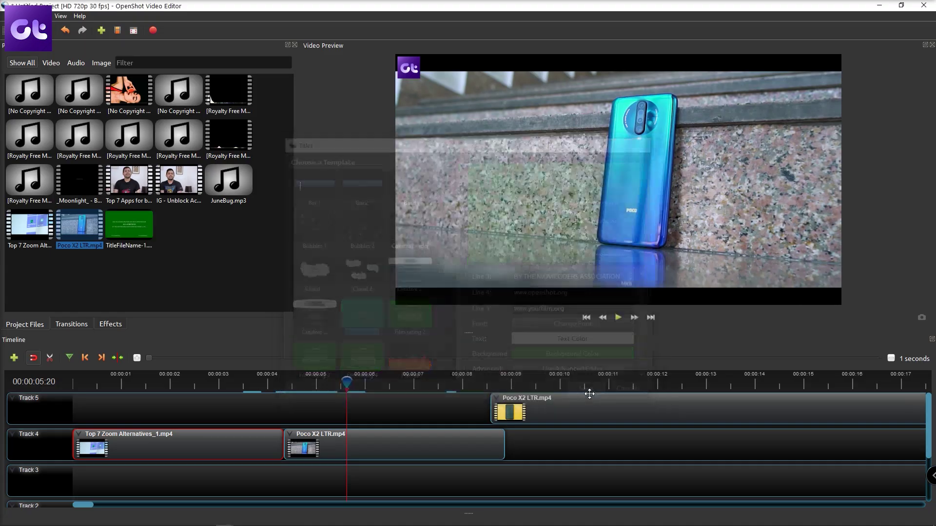
left_click(113, 228)
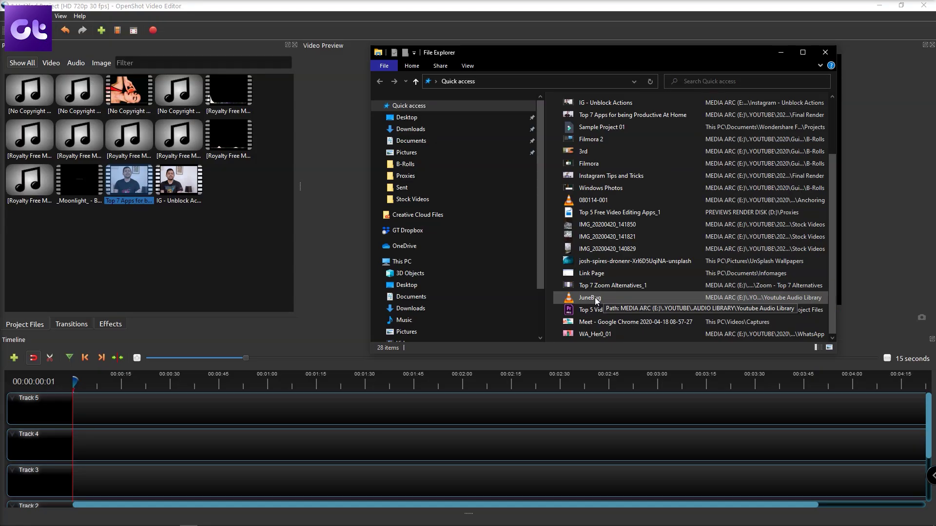
left_click_drag(590, 298, 196, 264)
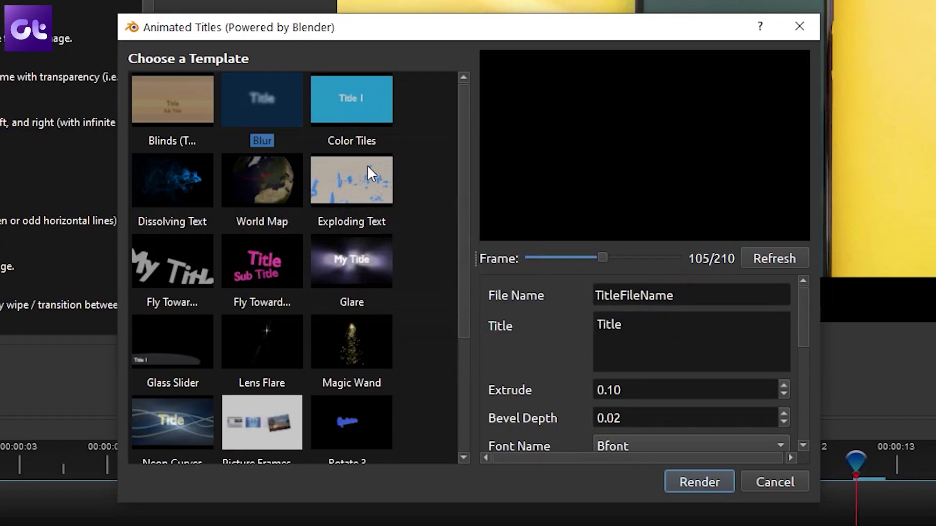
After dismissing the Color Tiles Blender error, put Poco X2 LTR on Track 4 with a Barr ripple transition
left_click(358, 103)
left_click(638, 304)
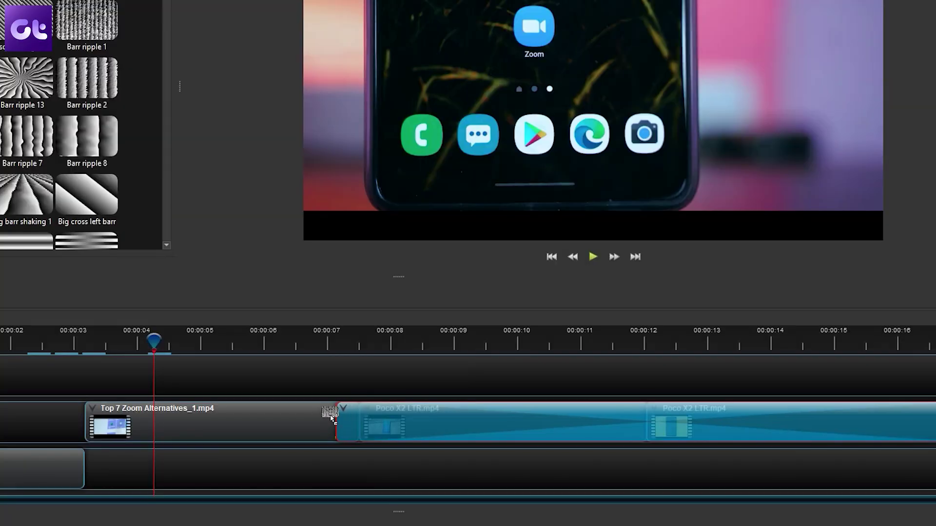
left_click_drag(327, 412, 142, 416)
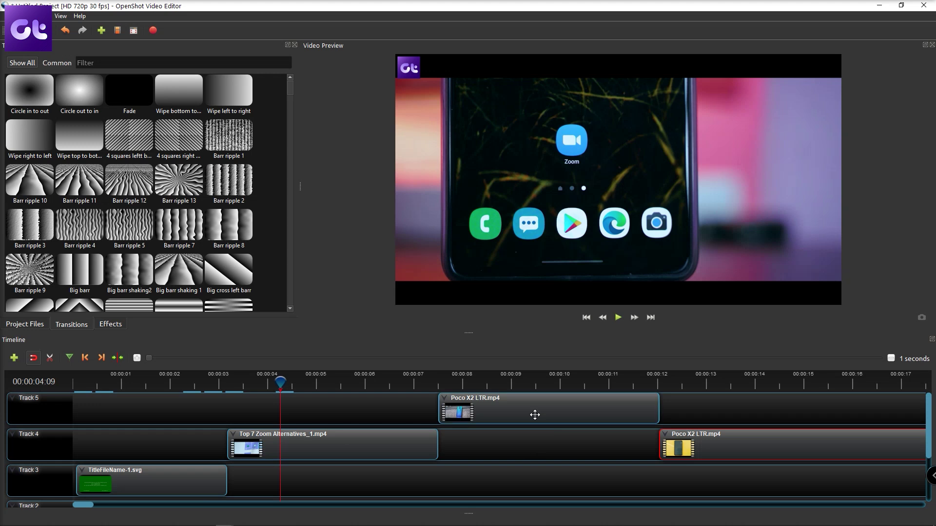
left_click_drag(535, 414, 534, 449)
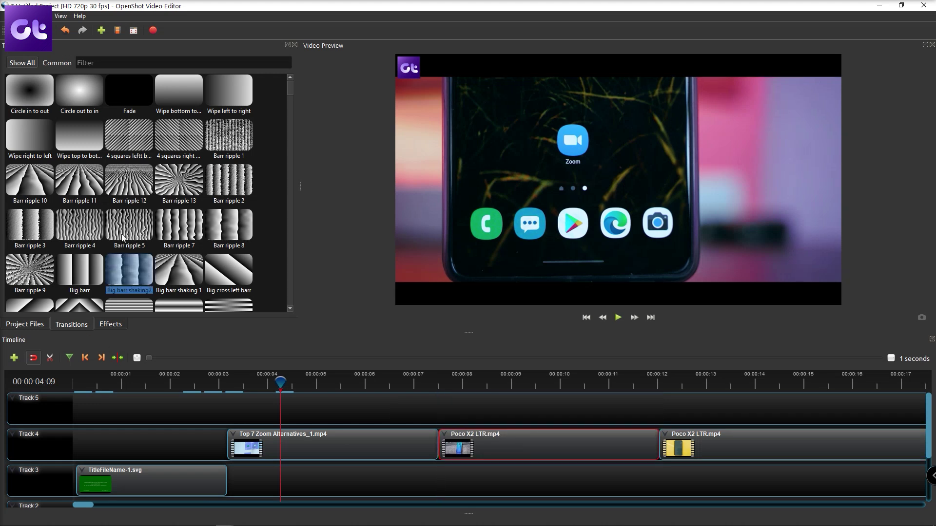
left_click_drag(132, 223, 268, 441)
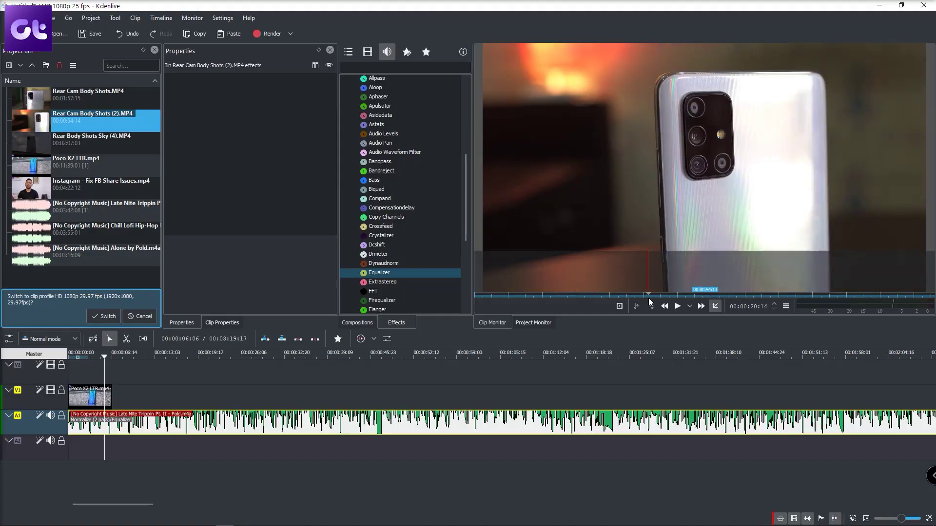
Scrub to 00:00:17:20 and show Rear Cam Body Shots (2).MP4's properties (3840x2160, 29.97 fps)
left_click_drag(647, 302, 625, 297)
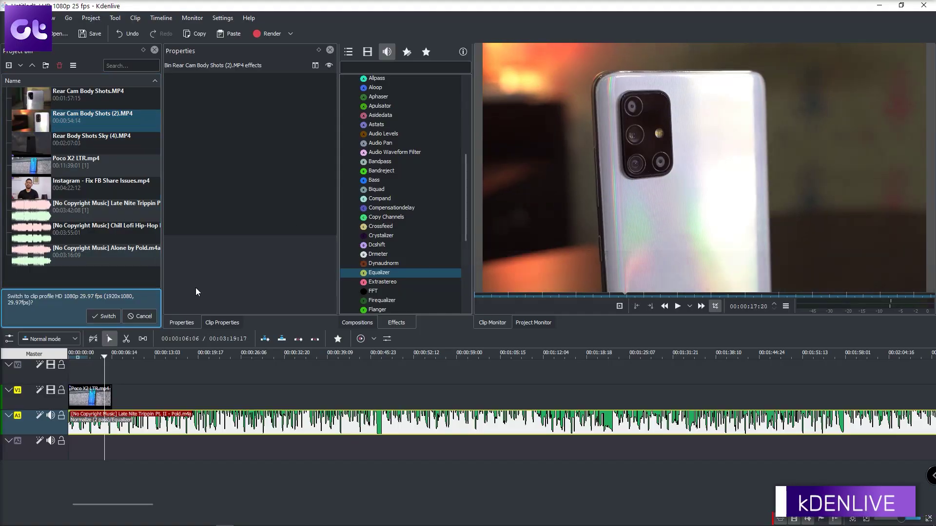
left_click(224, 321)
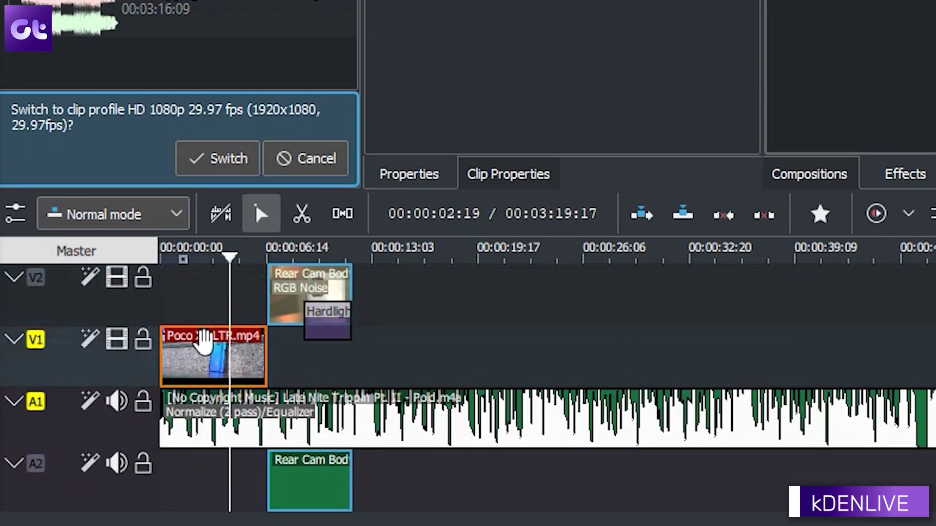
mouse_move(204, 261)
left_mouse_down()
mouse_move(186, 259)
mouse_move(218, 261)
left_mouse_up()
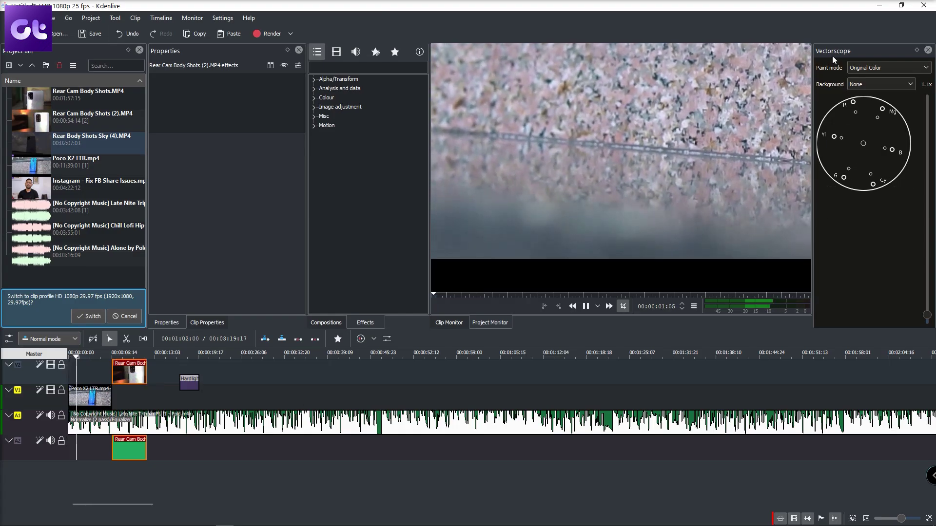
Add a widened RGB Parade scope and select H.264 (libx264+aac) in the Render dialog
right_click(78, 126)
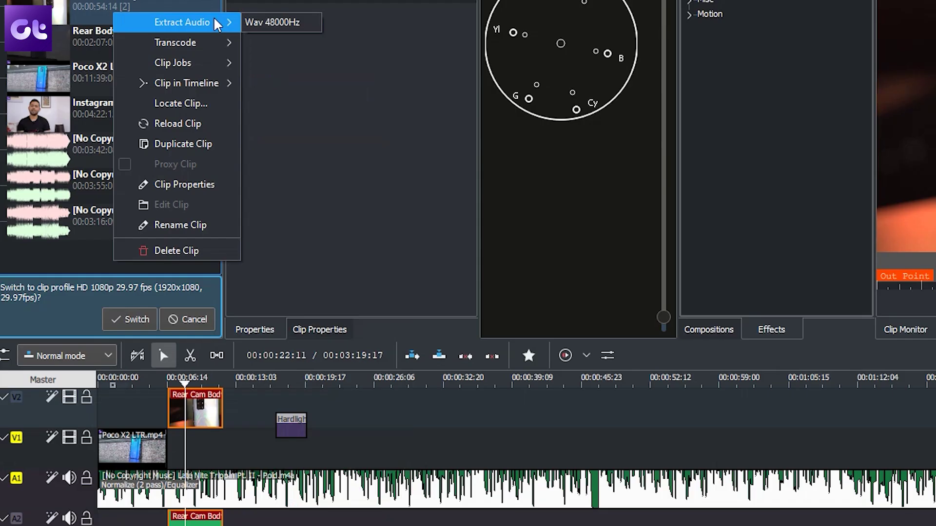
mouse_move(144, 147)
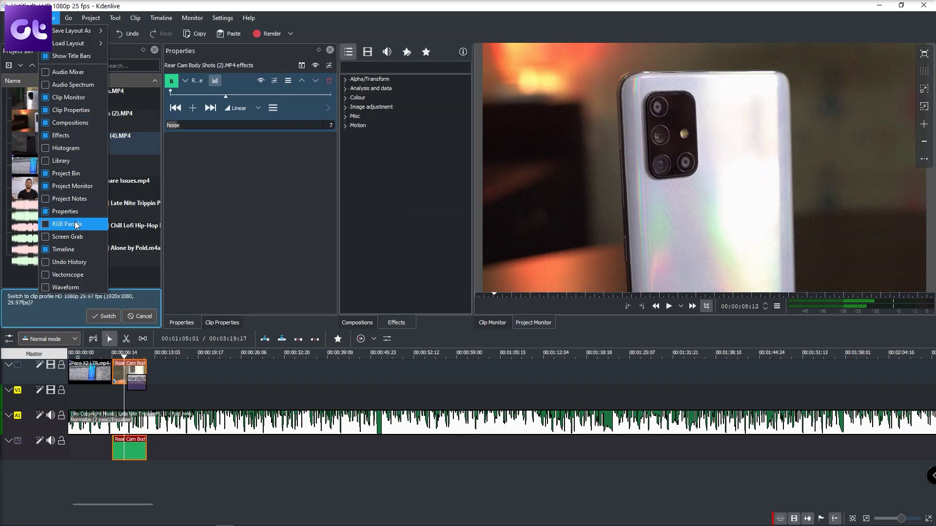
left_click(74, 224)
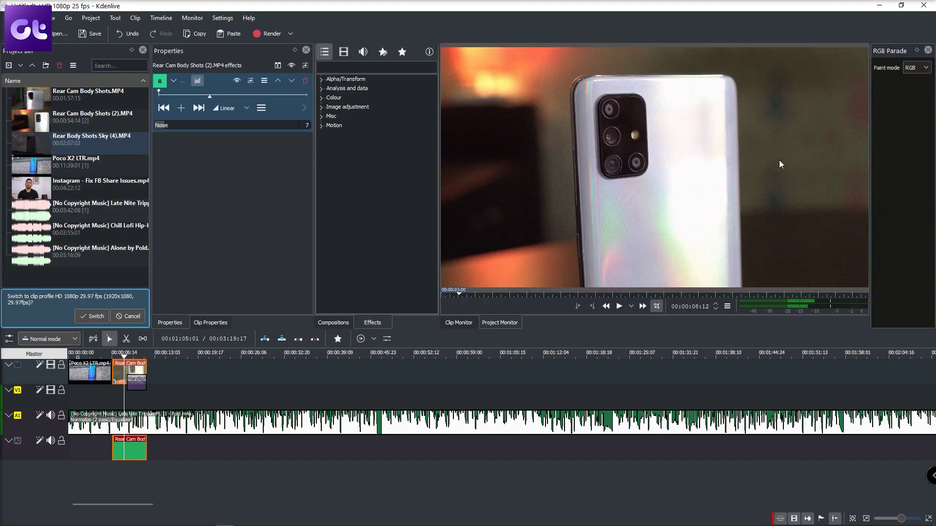
left_click_drag(871, 103, 833, 108)
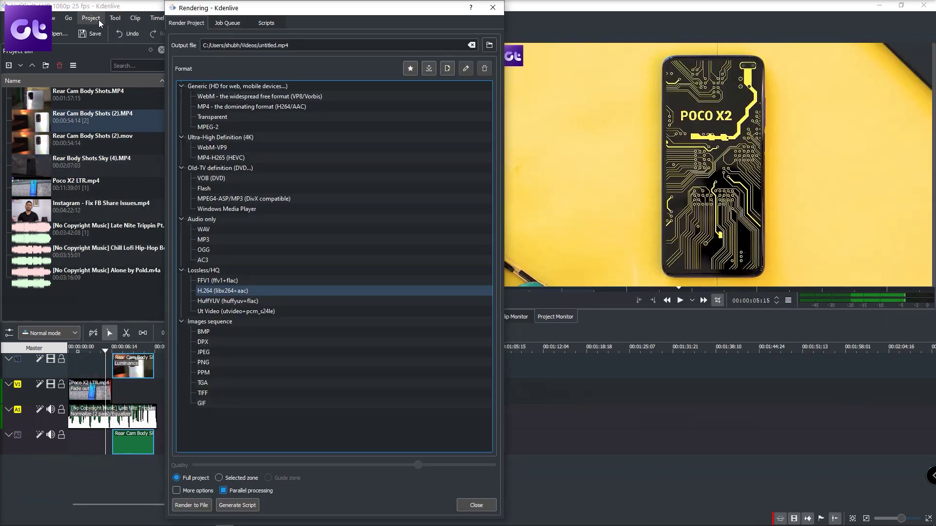
left_click(92, 18)
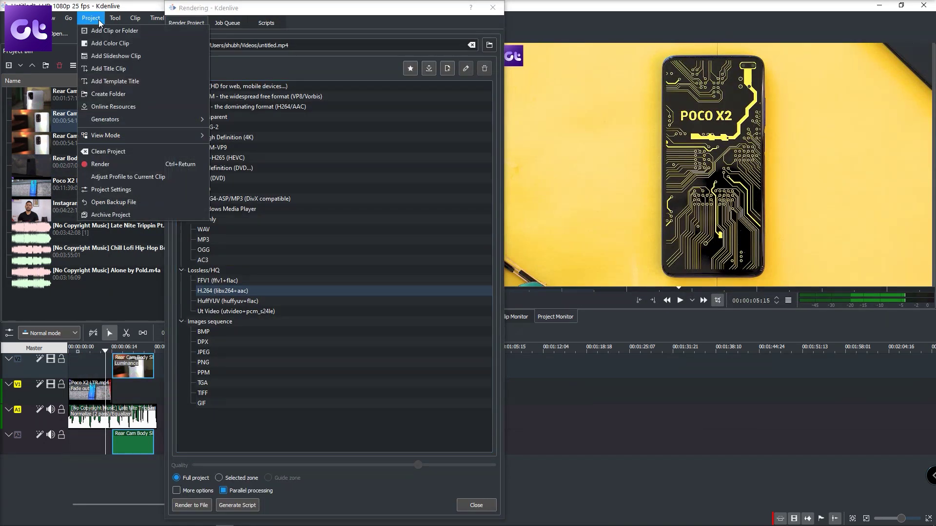
left_click(222, 291)
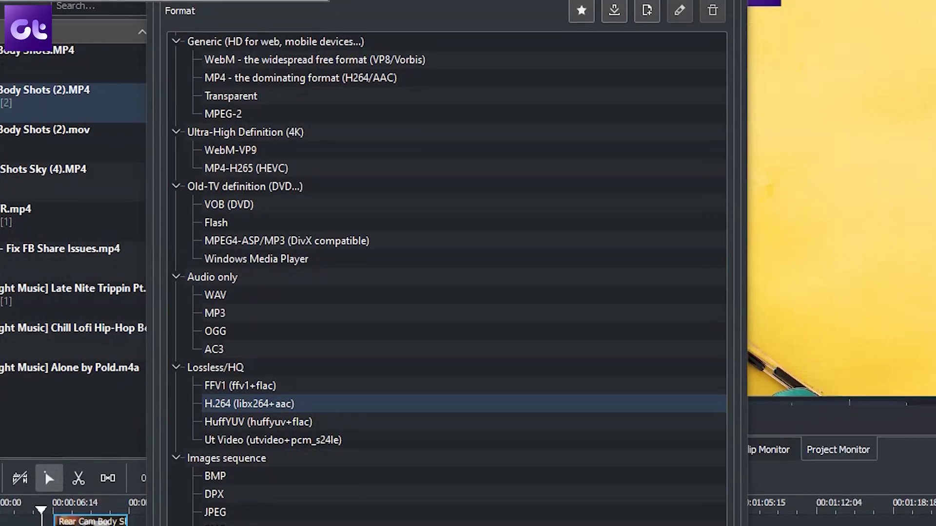